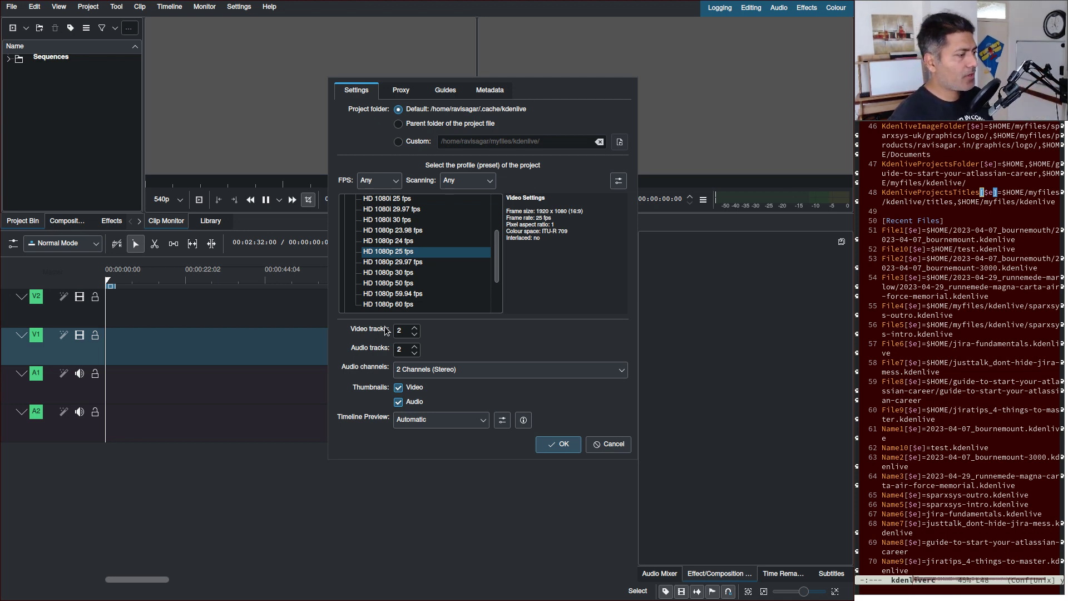
# Discard the open settings and start a new project using the HD 1080p 30 fps preset.
pyautogui.click(609, 442)
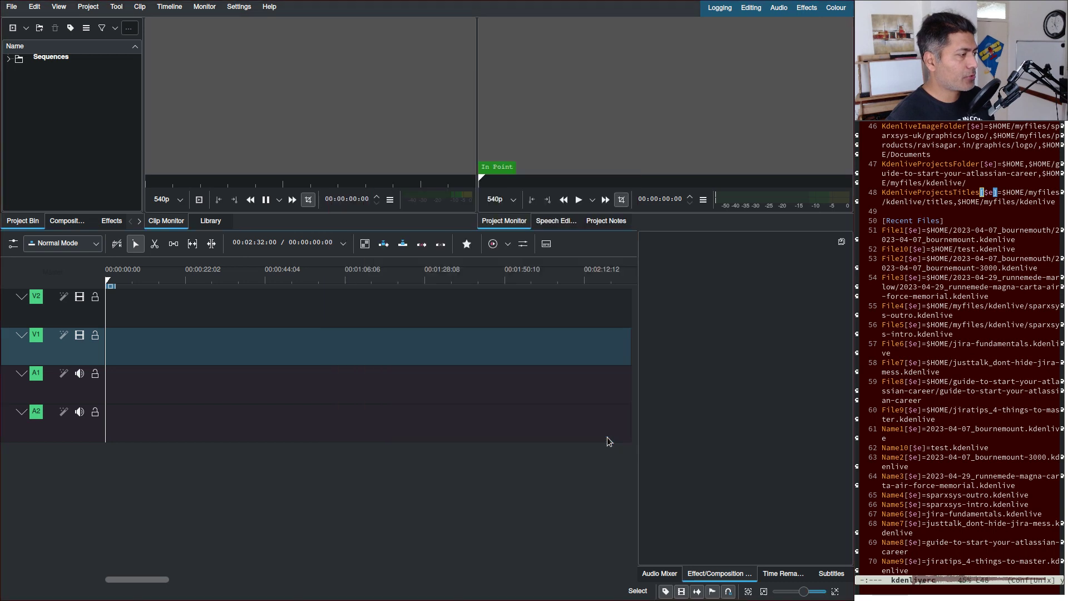
pyautogui.click(12, 7)
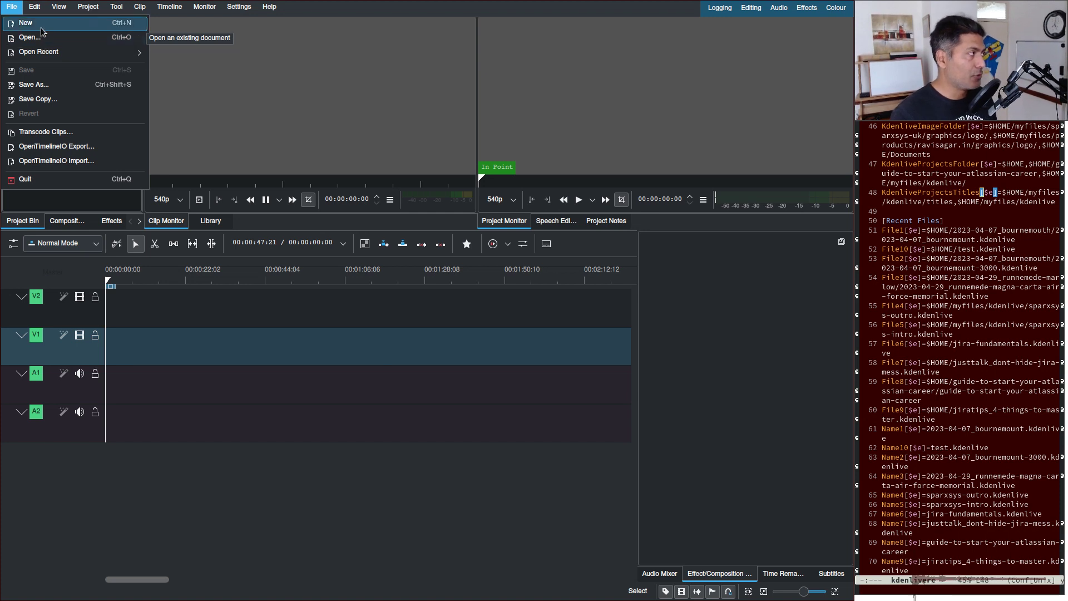
pyautogui.click(41, 27)
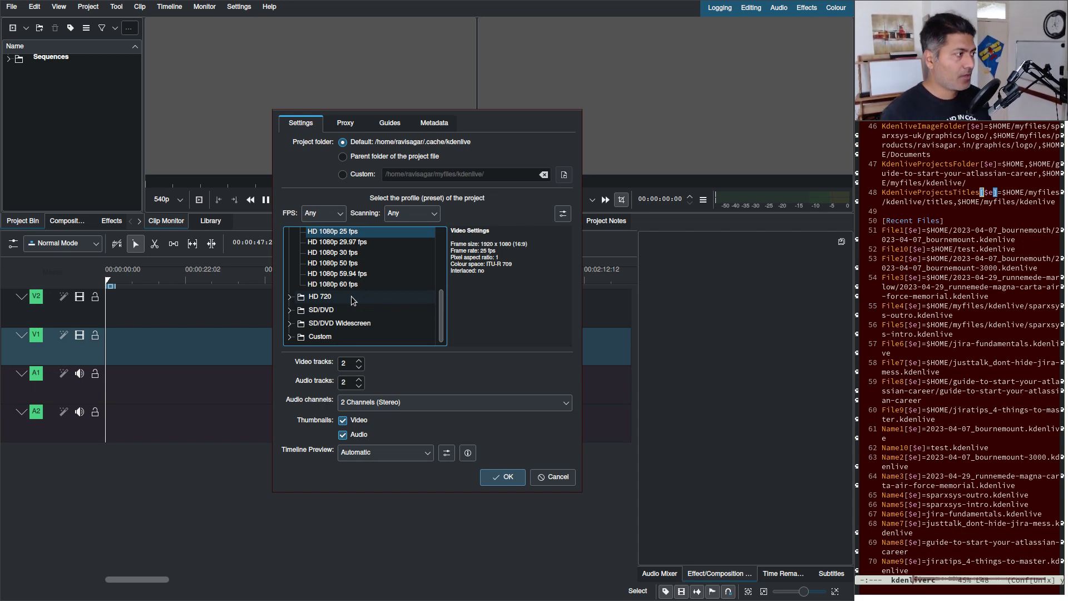
pyautogui.scroll(3, 352, 300)
pyautogui.scroll(-1, 352, 301)
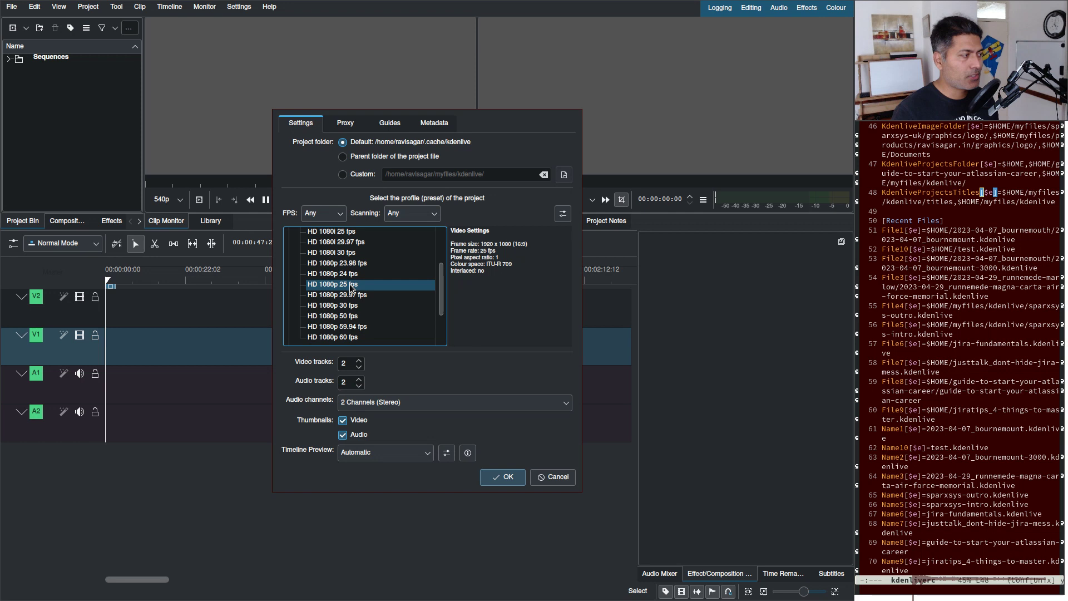
pyautogui.click(345, 305)
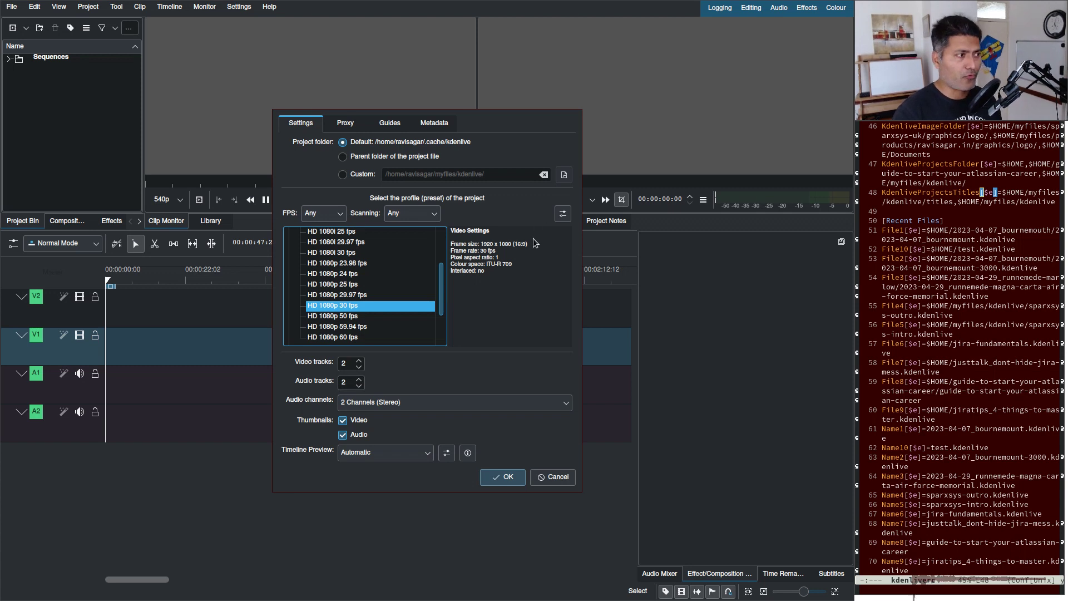
# In the project profile manager, load the Full HD Short profile's properties.
pyautogui.click(565, 216)
pyautogui.click(498, 138)
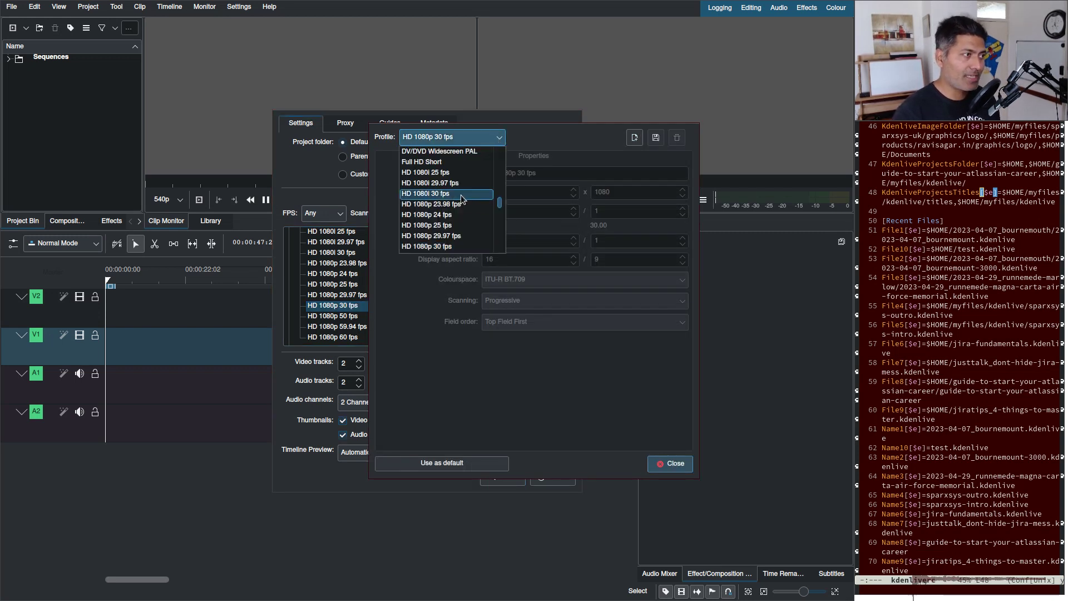
pyautogui.click(439, 247)
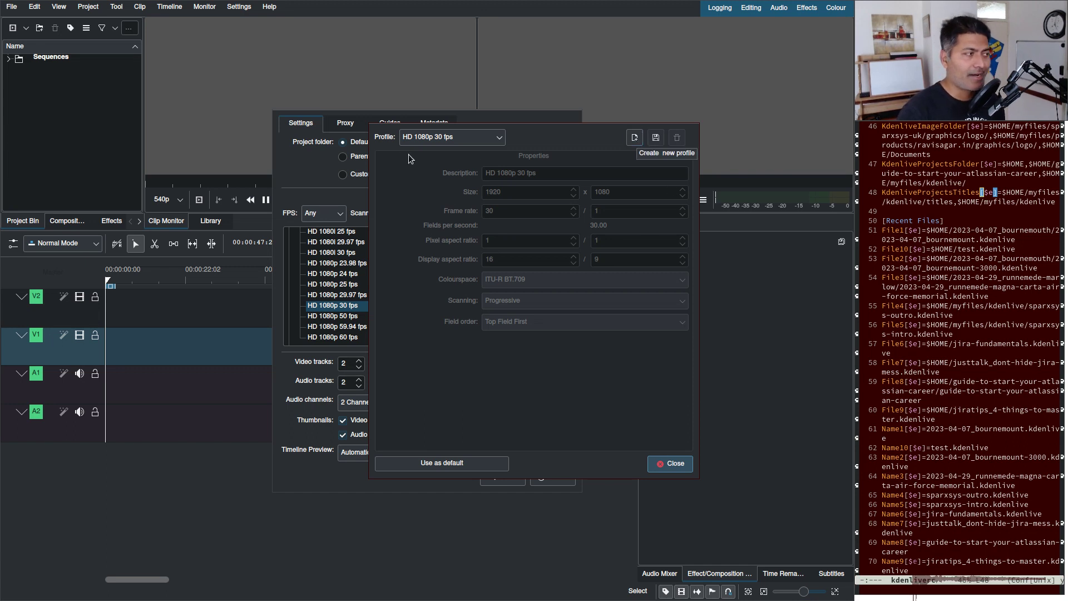
pyautogui.click(461, 136)
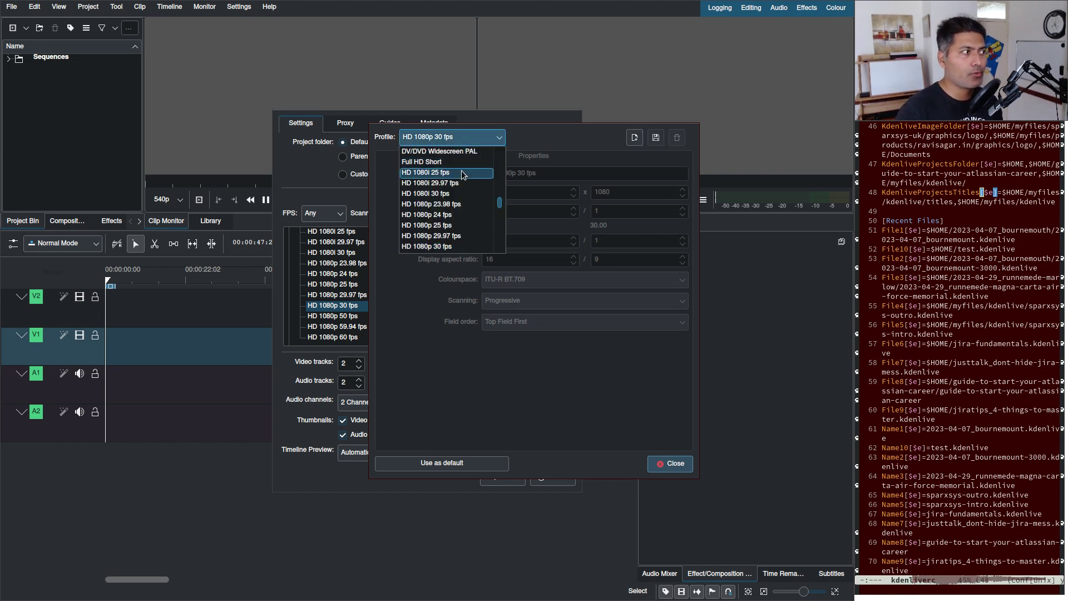
pyautogui.click(460, 162)
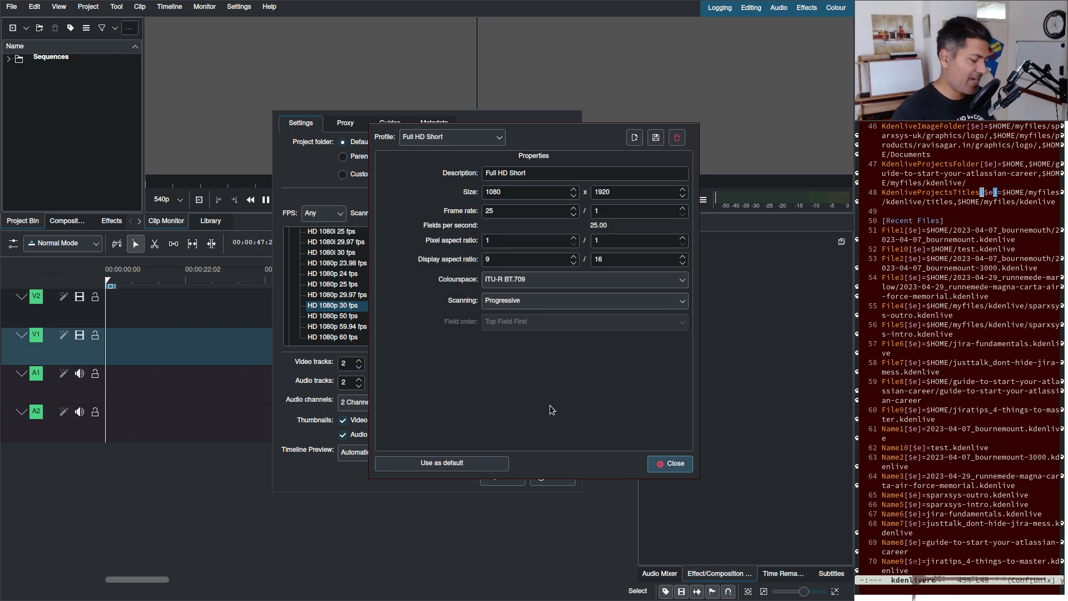
pyautogui.moveTo(574, 358)
pyautogui.mouseDown()
pyautogui.moveTo(674, 360)
pyautogui.moveTo(643, 363)
pyautogui.mouseUp()
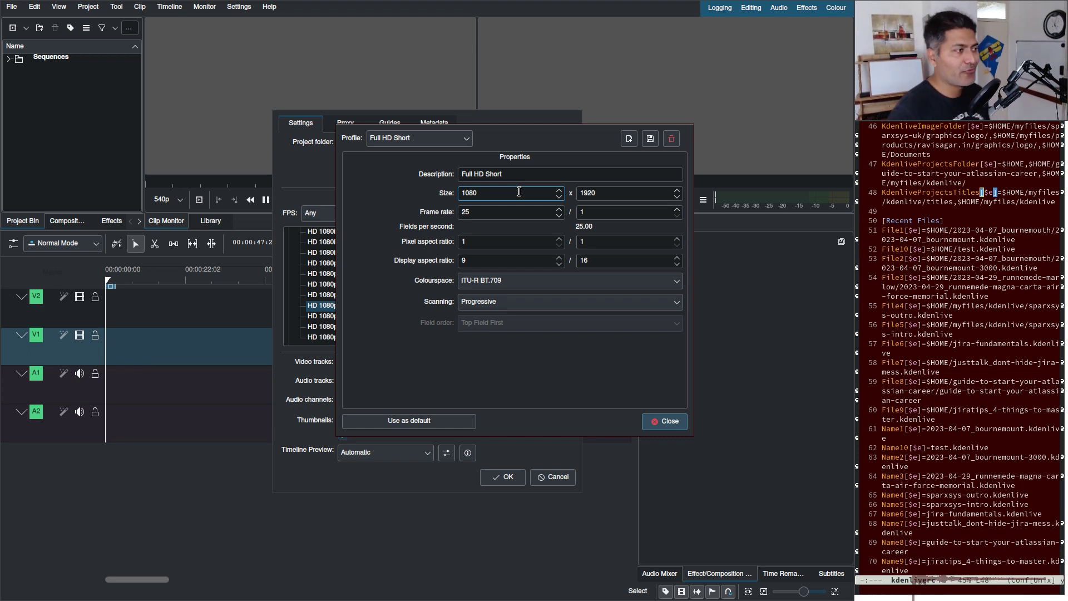
# Select the Full HD Short description and save the vertical 1080×1920 25 fps profile.
pyautogui.click(503, 174)
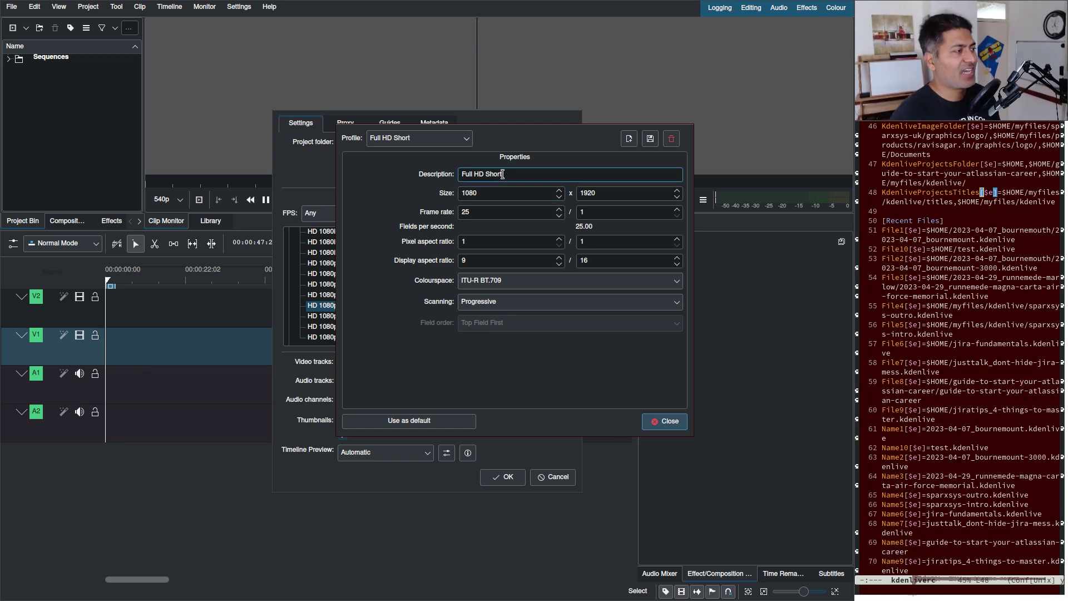
pyautogui.moveTo(502, 174); pyautogui.dragTo(448, 169)
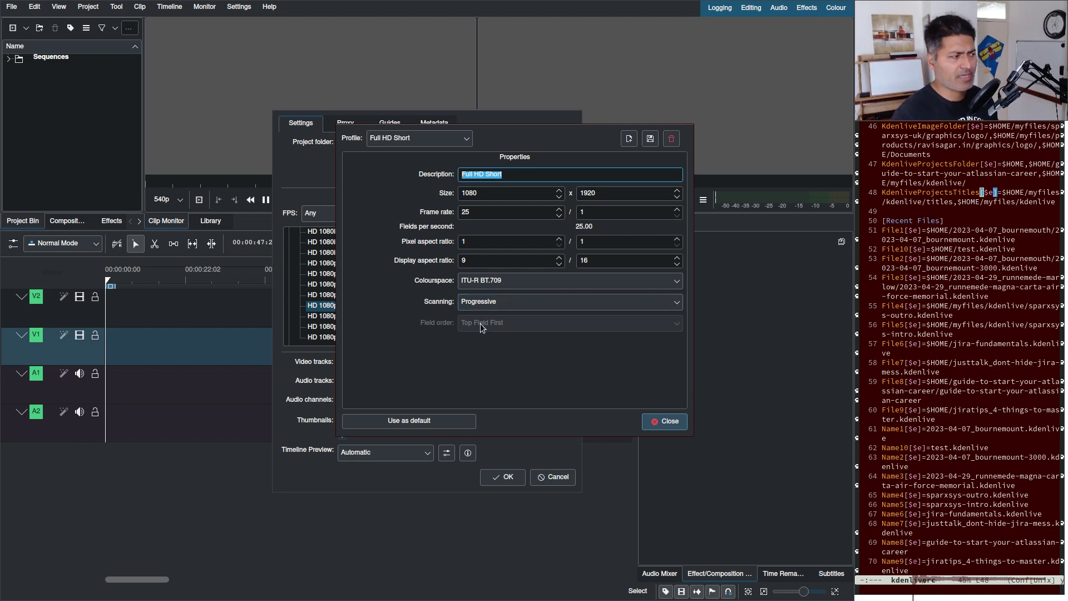
pyautogui.click(649, 139)
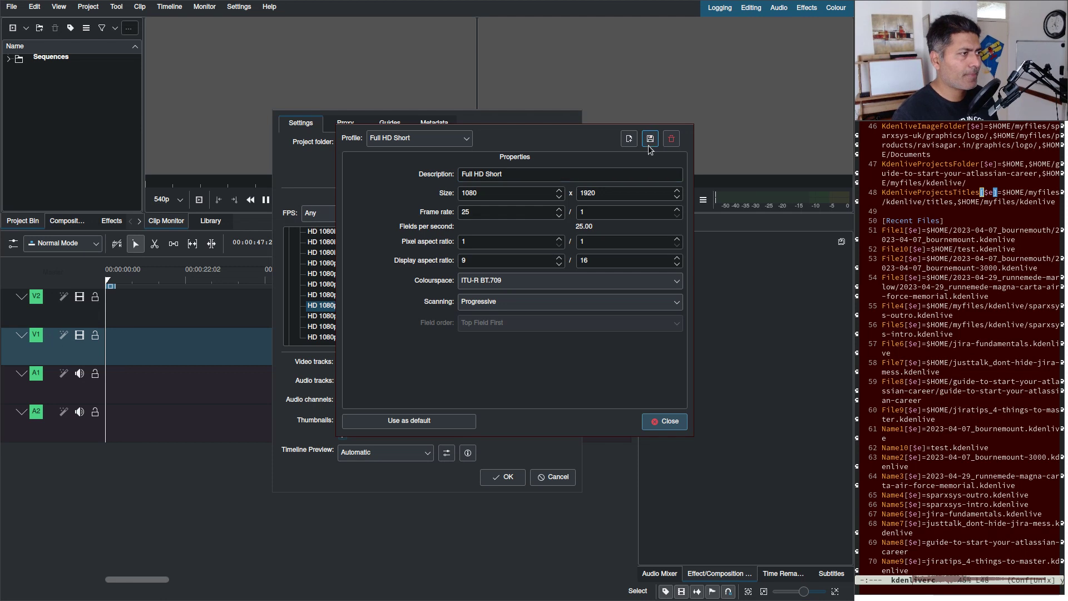
# Pick Custom > Full HD Short (1080×1920, 25 fps) in the profile list and confirm the new project.
pyautogui.click(670, 421)
pyautogui.scroll(-2, 412, 312)
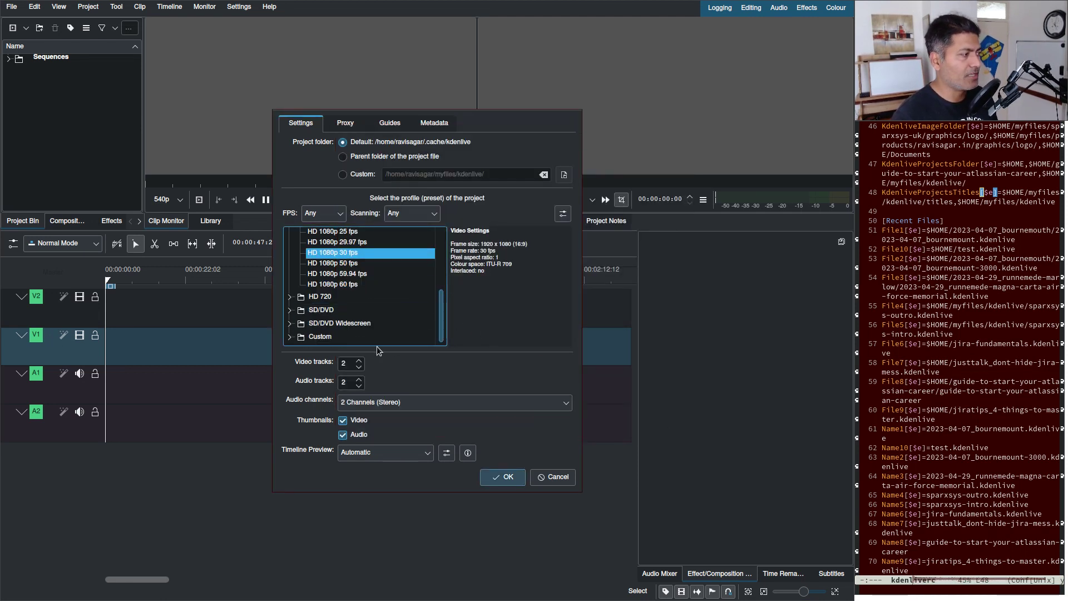
pyautogui.click(293, 338)
pyautogui.scroll(-3, 334, 317)
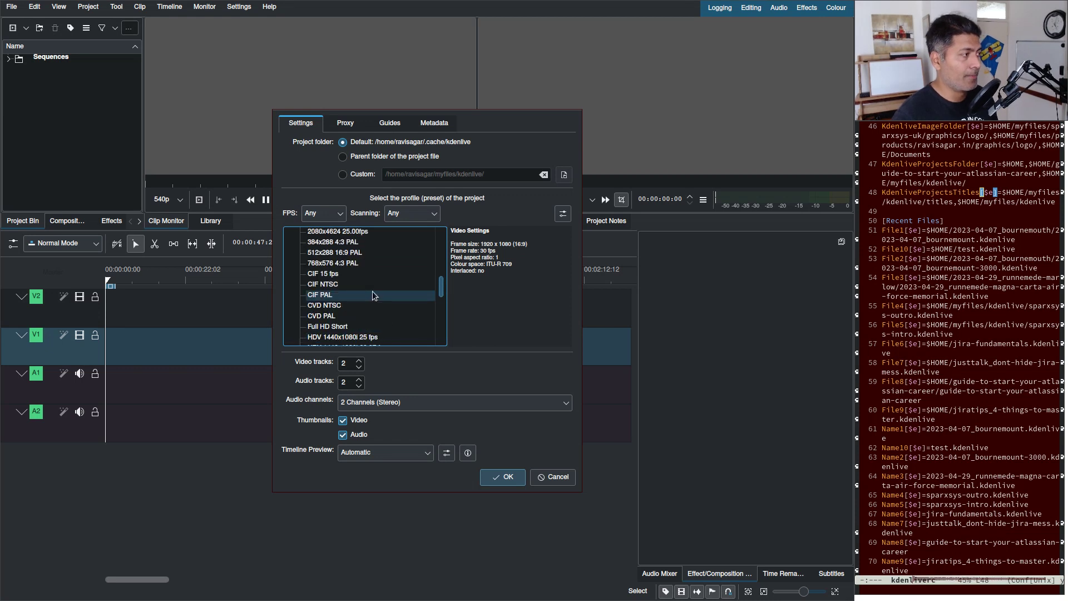
pyautogui.scroll(-2, 373, 295)
pyautogui.scroll(-2, 373, 296)
pyautogui.scroll(-2, 373, 295)
pyautogui.scroll(-2, 373, 296)
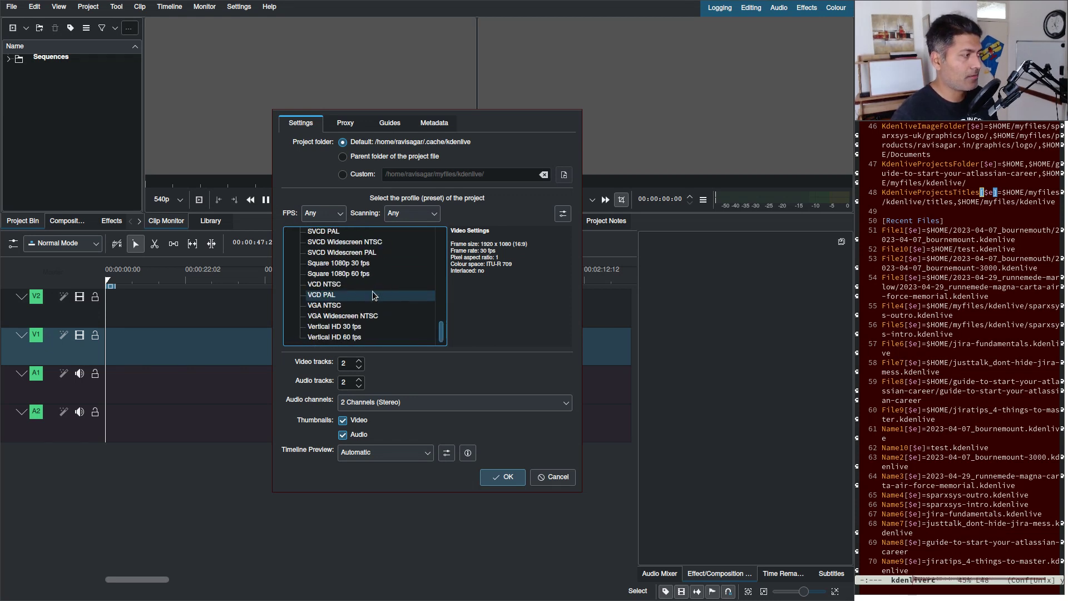
pyautogui.scroll(5, 374, 289)
pyautogui.scroll(3, 375, 281)
pyautogui.scroll(-1, 370, 282)
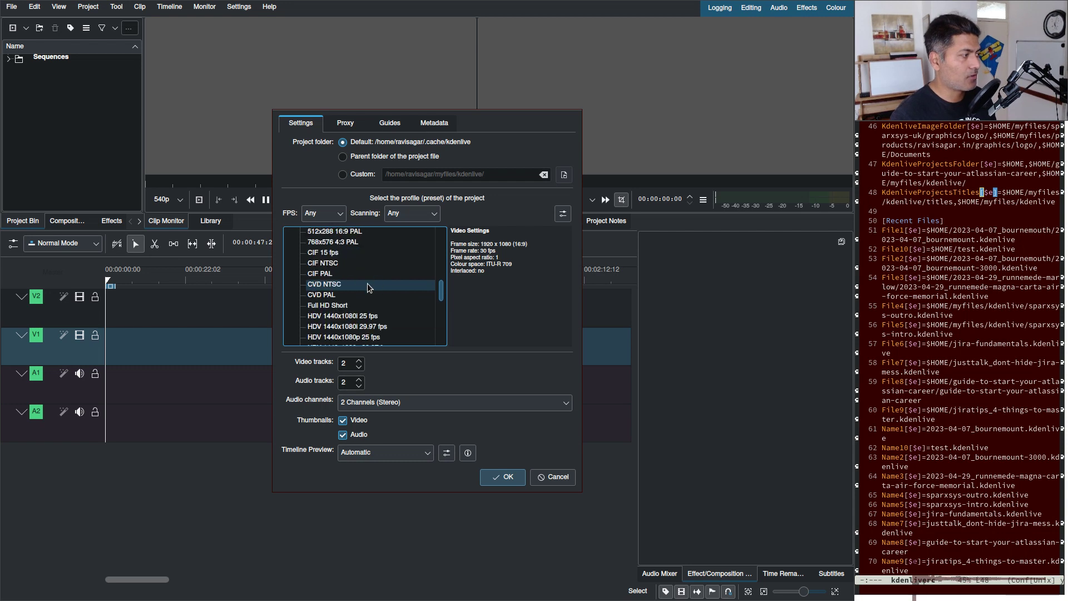
pyautogui.click(356, 306)
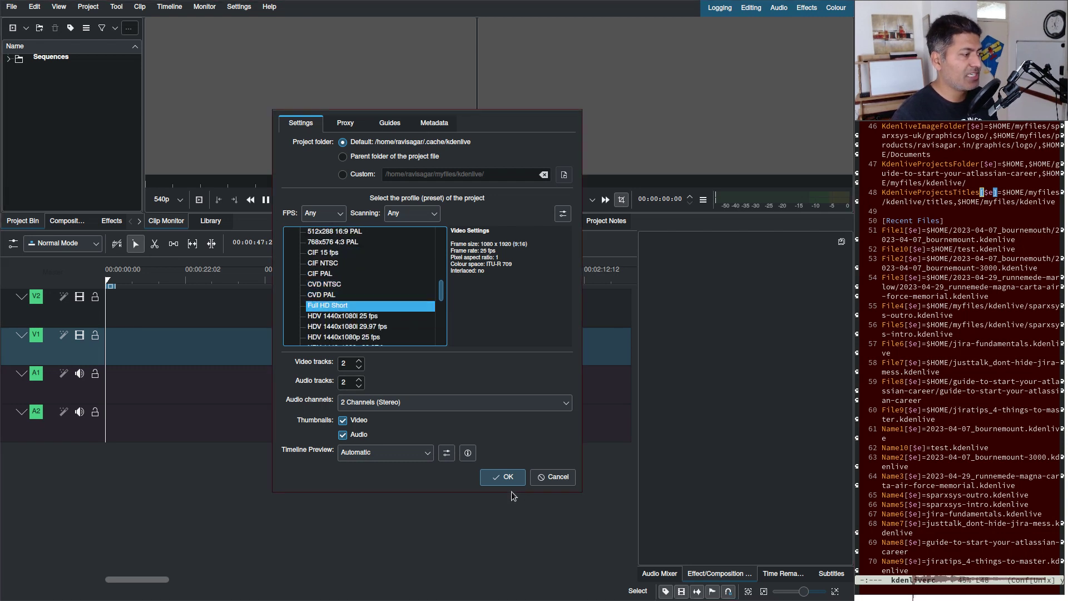
pyautogui.click(506, 479)
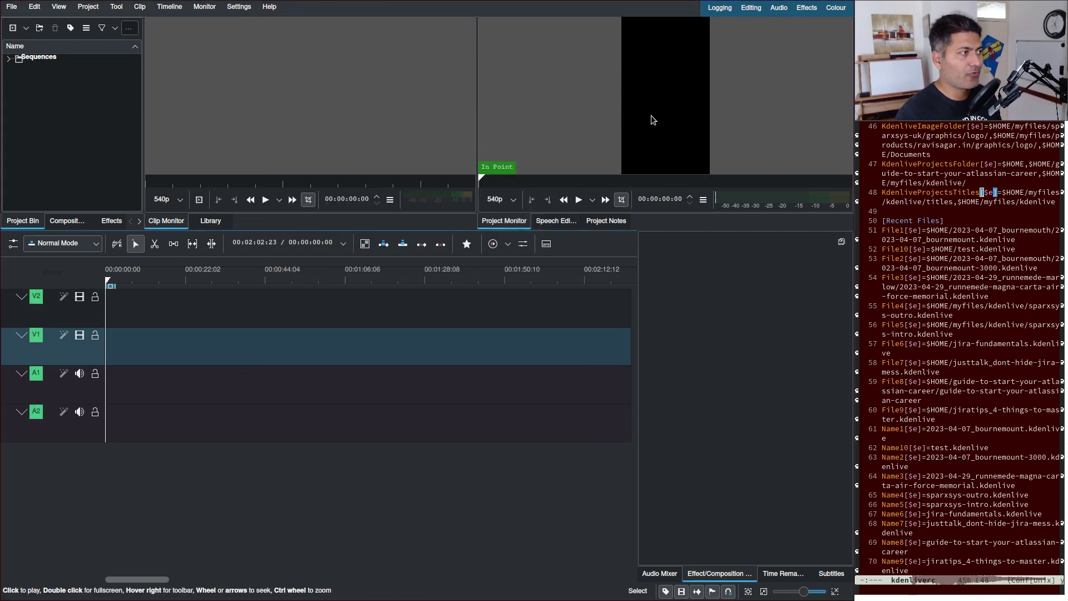
# Put the playhead at 00:00:03:00 and drag a workspace panel to rearrange the layout.
pyautogui.click(667, 108)
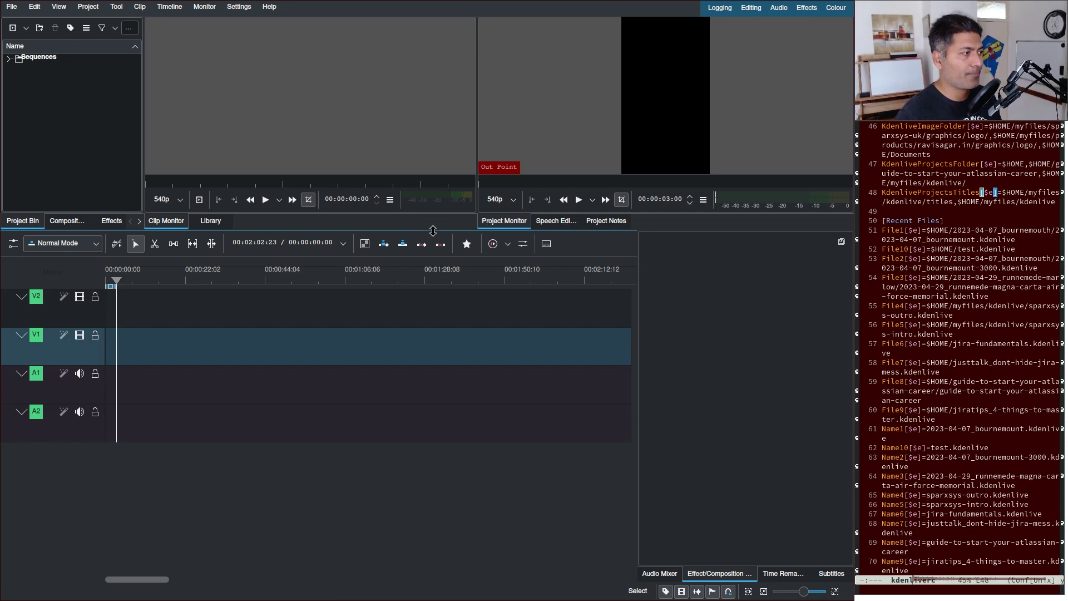
pyautogui.moveTo(429, 228); pyautogui.dragTo(423, 443)
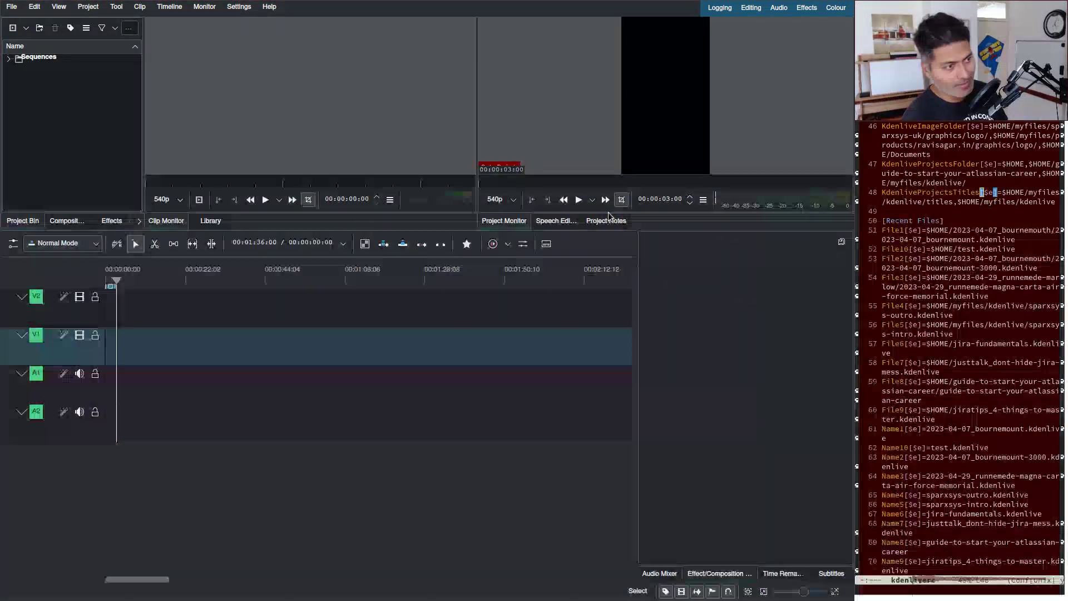
# Enlarge the kdenliverc text in Emacs and move into the [Recent Dirs] entries.
pyautogui.hotkey('ctrl', 'x')
pyautogui.hotkey('ctrl', '=')
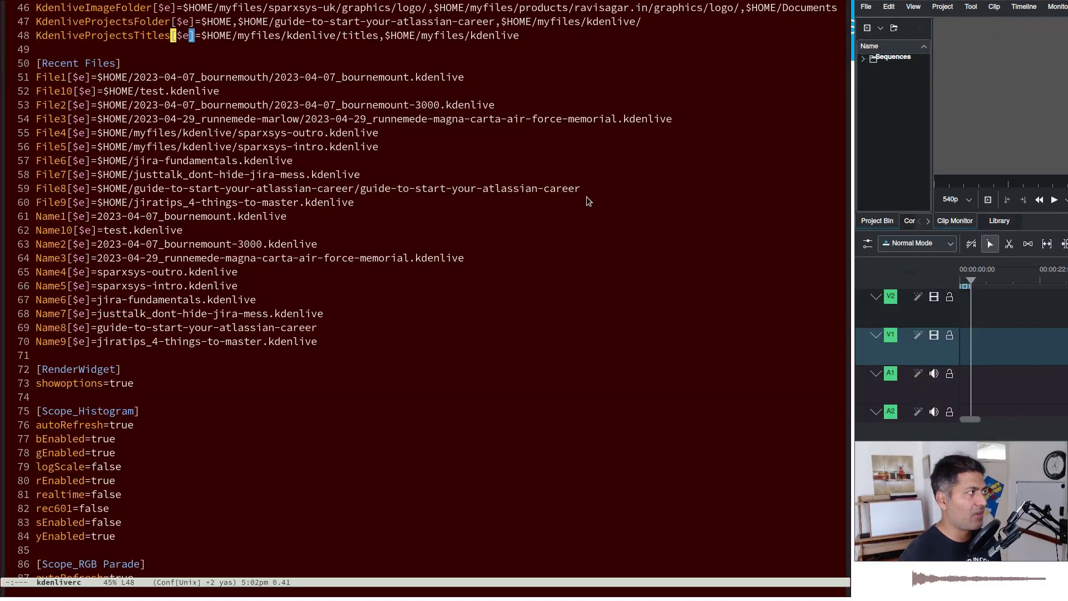
pyautogui.press('=')
pyautogui.press('=')
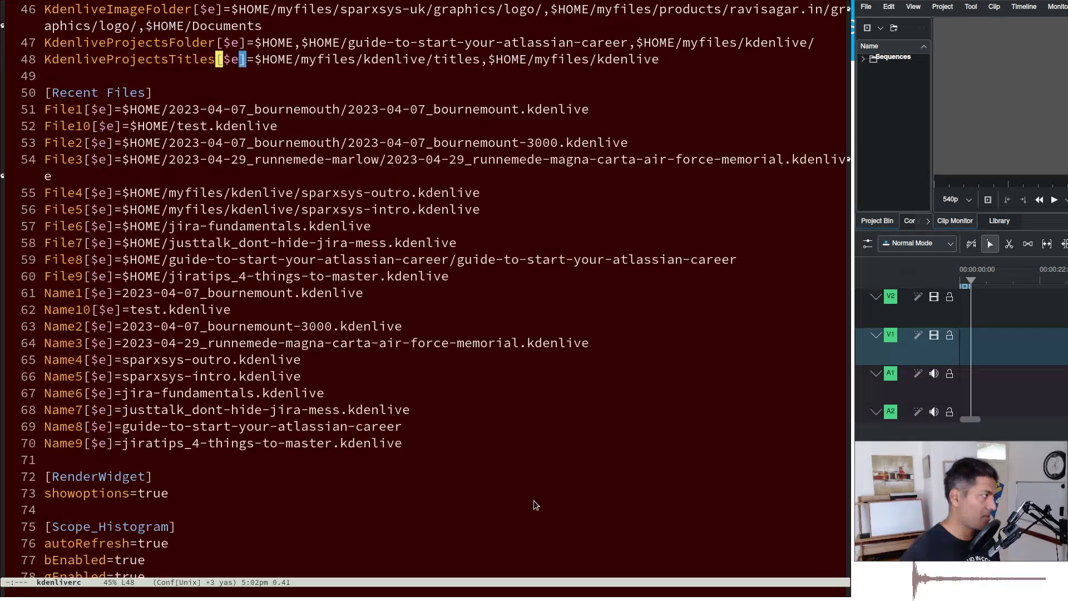
pyautogui.press('Up')
pyautogui.press('Up')
pyautogui.press('Up')
pyautogui.press('Up')
pyautogui.press('Up')
pyautogui.press('Up')
pyautogui.press('Up')
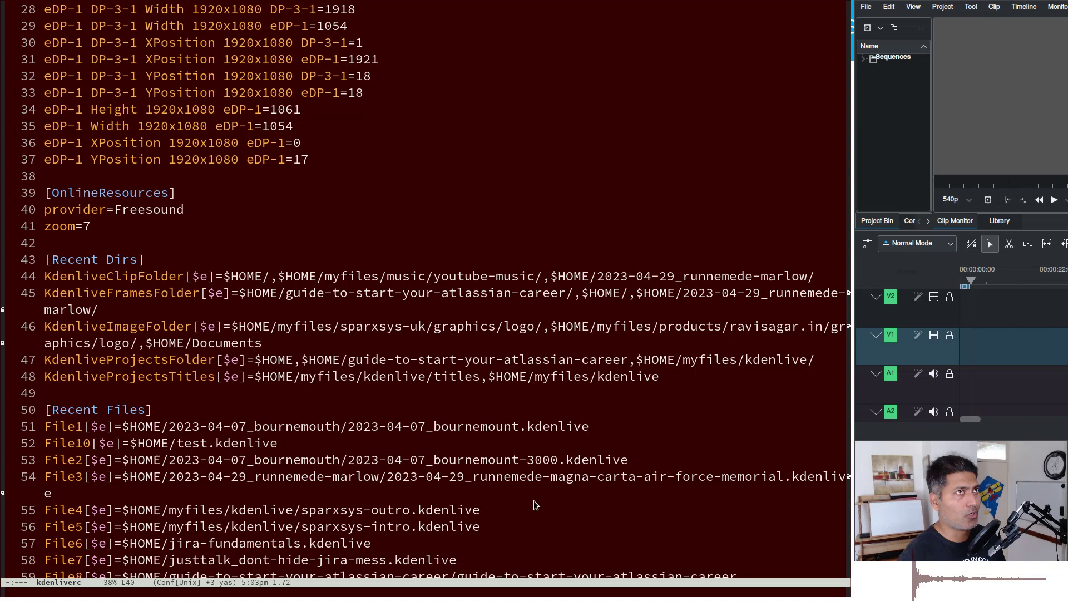
pyautogui.press('Down')
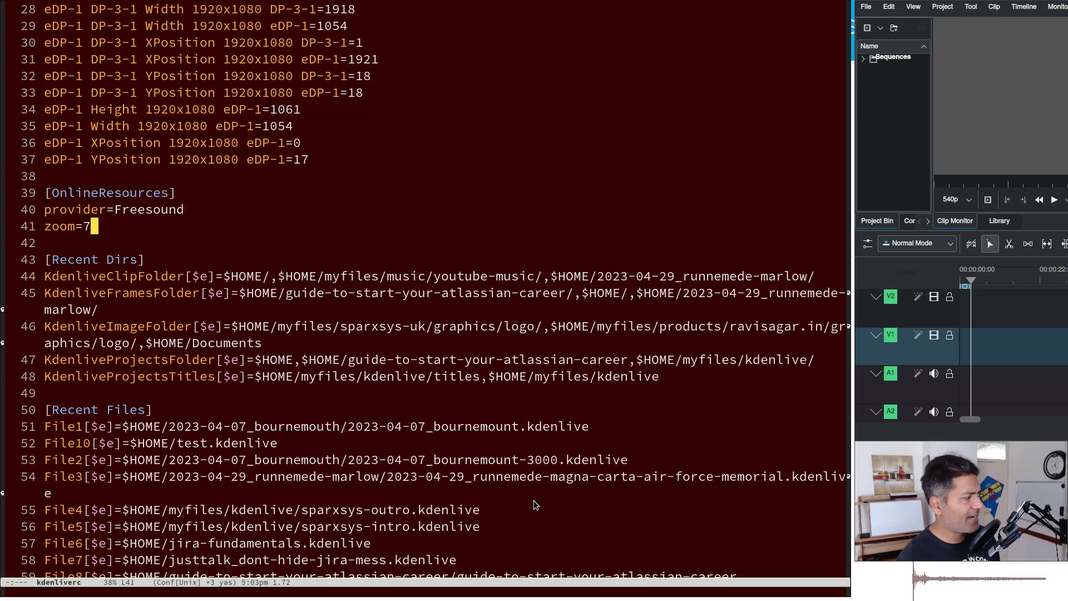
pyautogui.press('Down')
pyautogui.press('Down')
pyautogui.press('Down')
pyautogui.press('Down')
pyautogui.press('Down')
pyautogui.press('Down')
pyautogui.press('Down')
pyautogui.press('Down')
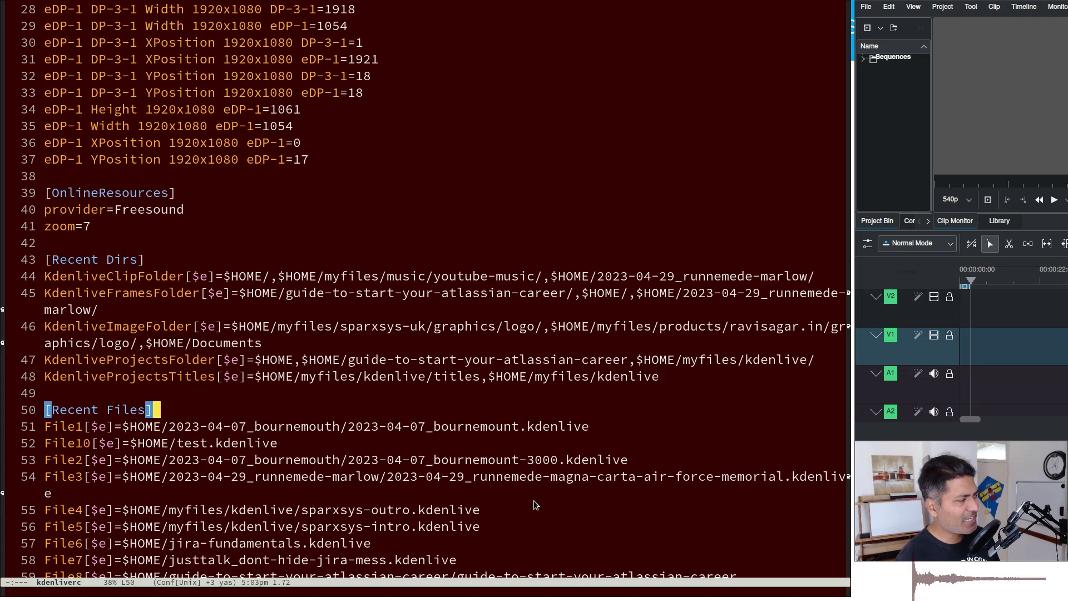
# Inspect the KdenliveProjectsTitles folder path, then bring up a new terminal window.
pyautogui.press('Up')
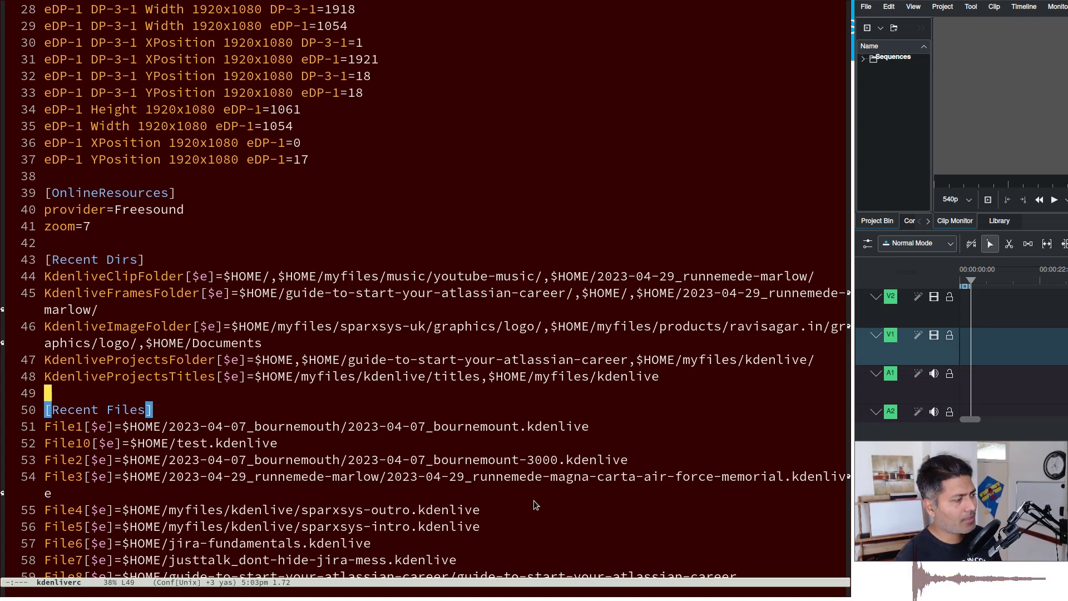
pyautogui.press('Up')
pyautogui.press('Right')
pyautogui.press('Right')
pyautogui.press('Right')
pyautogui.press('Right')
pyautogui.press('Right')
pyautogui.press('Right')
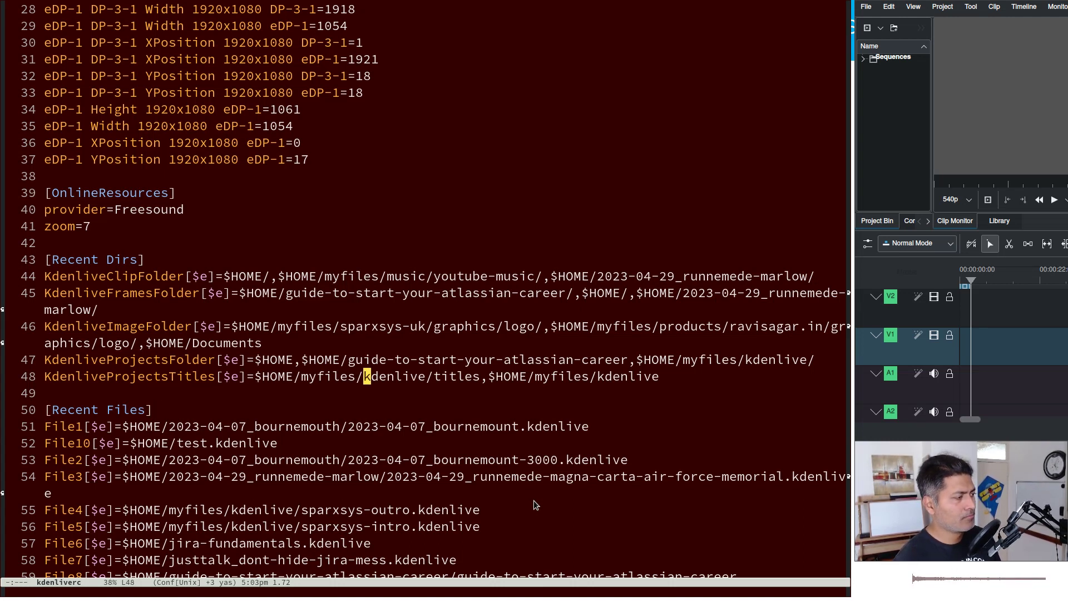
pyautogui.press('Right')
pyautogui.press('Right')
pyautogui.press('Right')
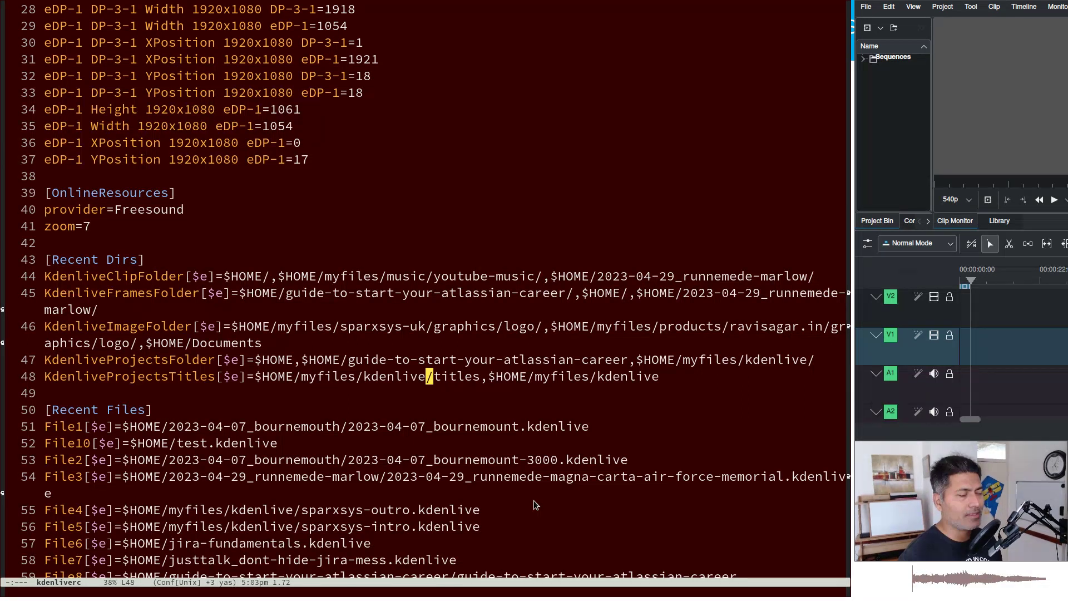
pyautogui.press('super+Return')
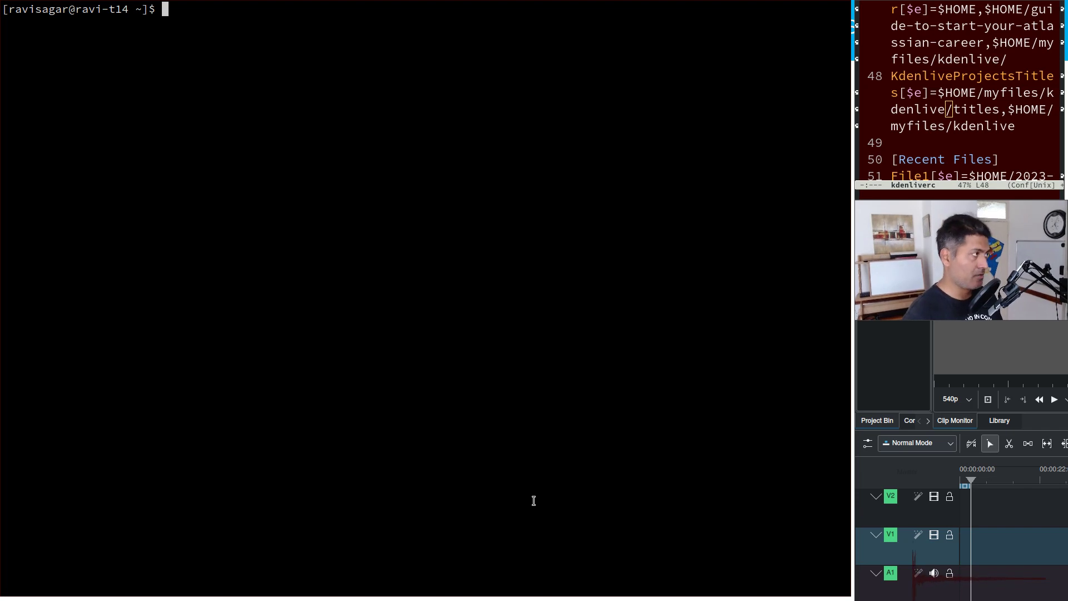
# List ~/.local/share/kdenlive/profiles/ in the terminal to find the saved custom profile files.
pyautogui.write('ls .co')
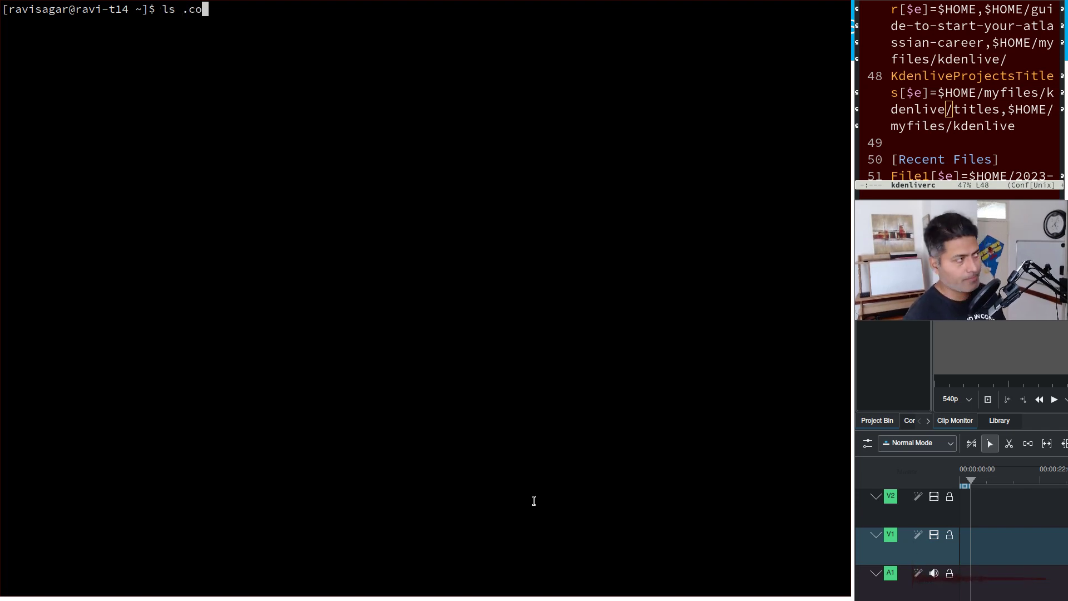
pyautogui.hotkey('ctrl', '+')
pyautogui.hotkey('ctrl', '+')
pyautogui.write('fg')
pyautogui.press('BackSpace')
pyautogui.write('i')
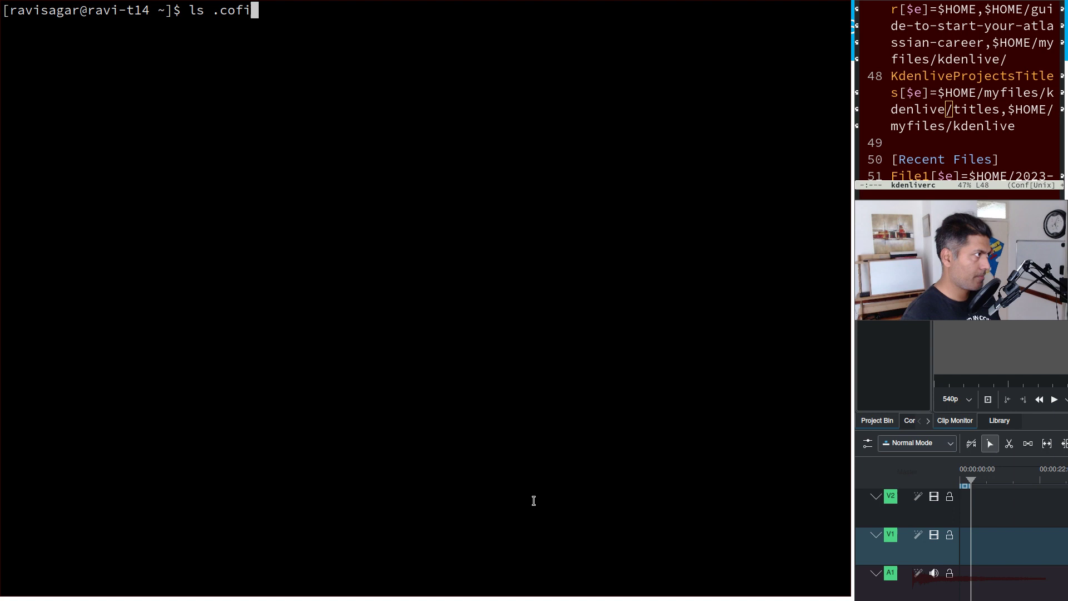
pyautogui.press('BackSpace')
pyautogui.press('BackSpace')
pyautogui.press('BackSpace')
pyautogui.press('BackSpace')
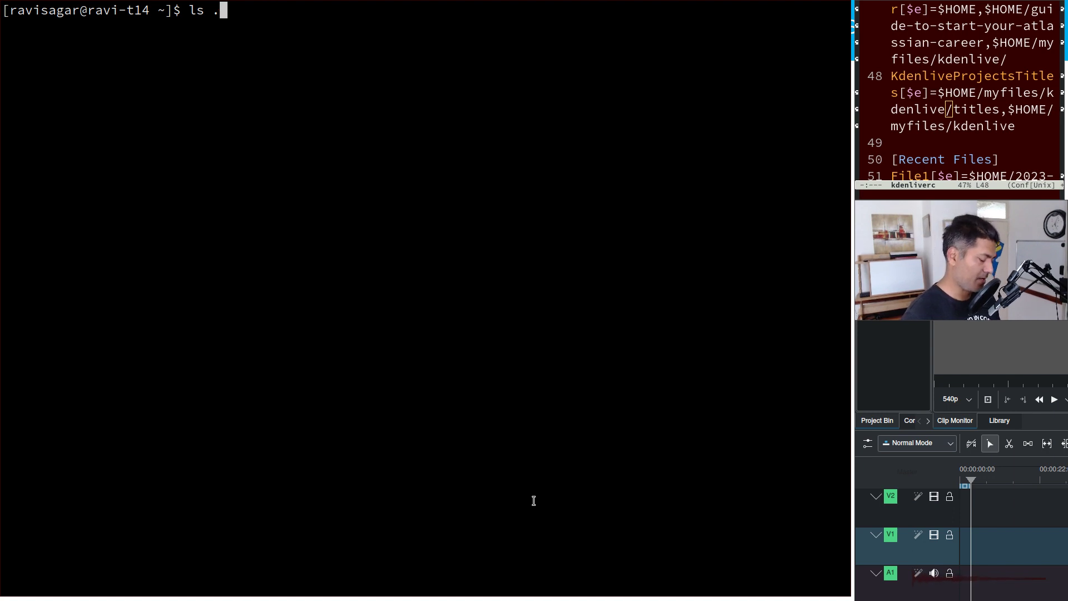
pyautogui.write('local/share/')
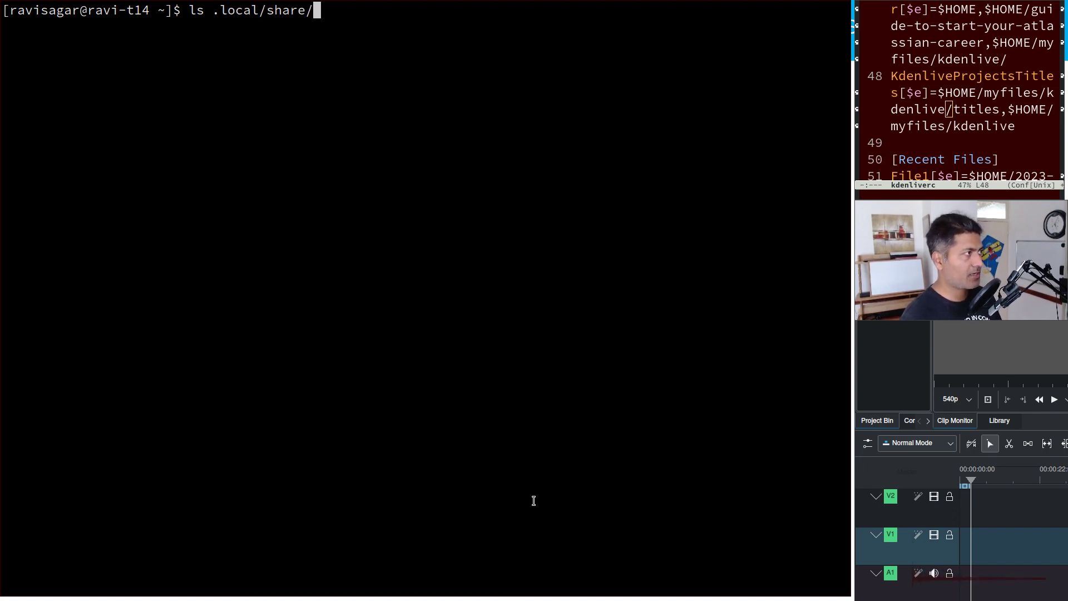
pyautogui.write('kde')
pyautogui.press('Tab')
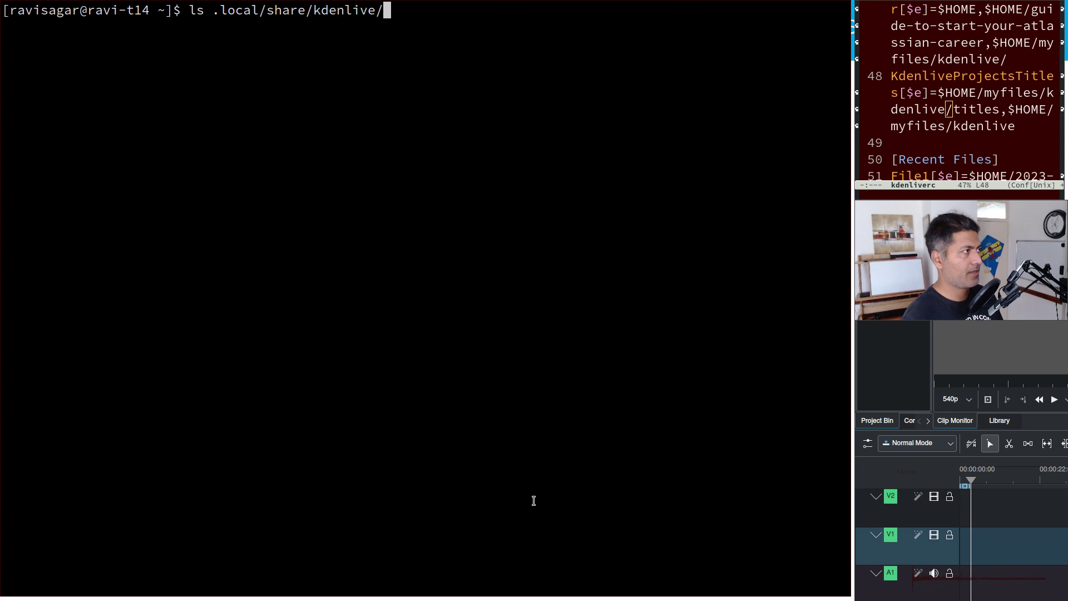
pyautogui.press('Tab')
pyautogui.press('Tab')
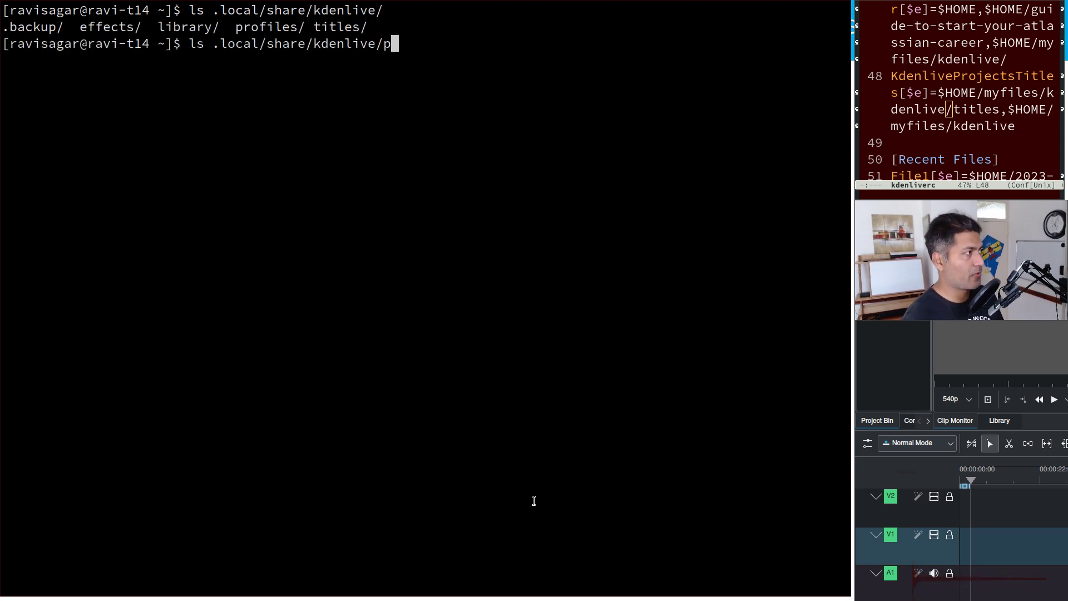
pyautogui.write('rof')
pyautogui.press('Tab')
pyautogui.press('Tab')
pyautogui.press('Tab')
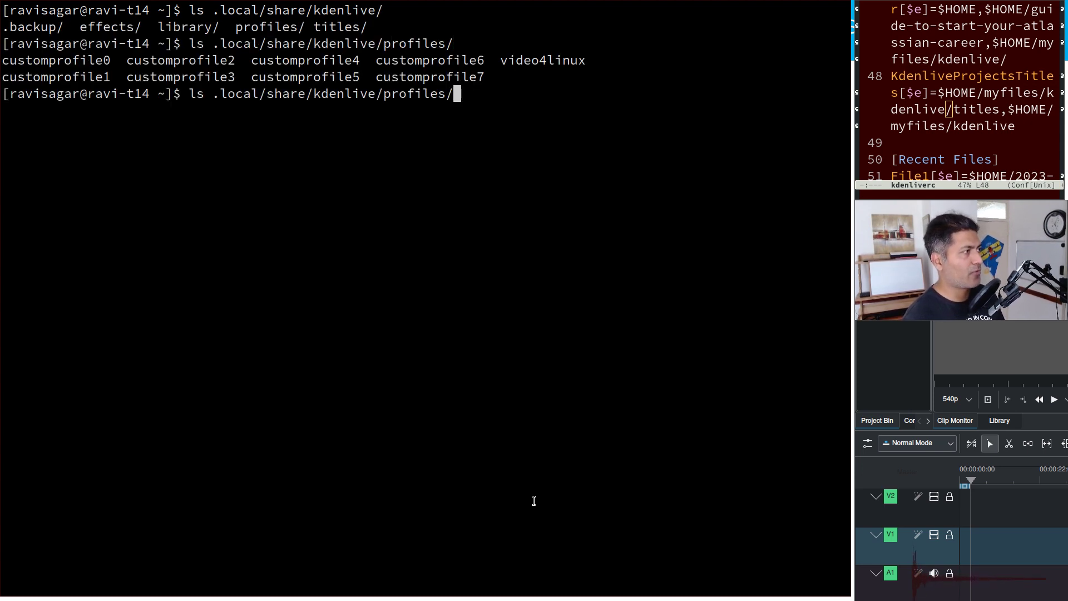
pyautogui.write('c')
pyautogui.press('Tab')
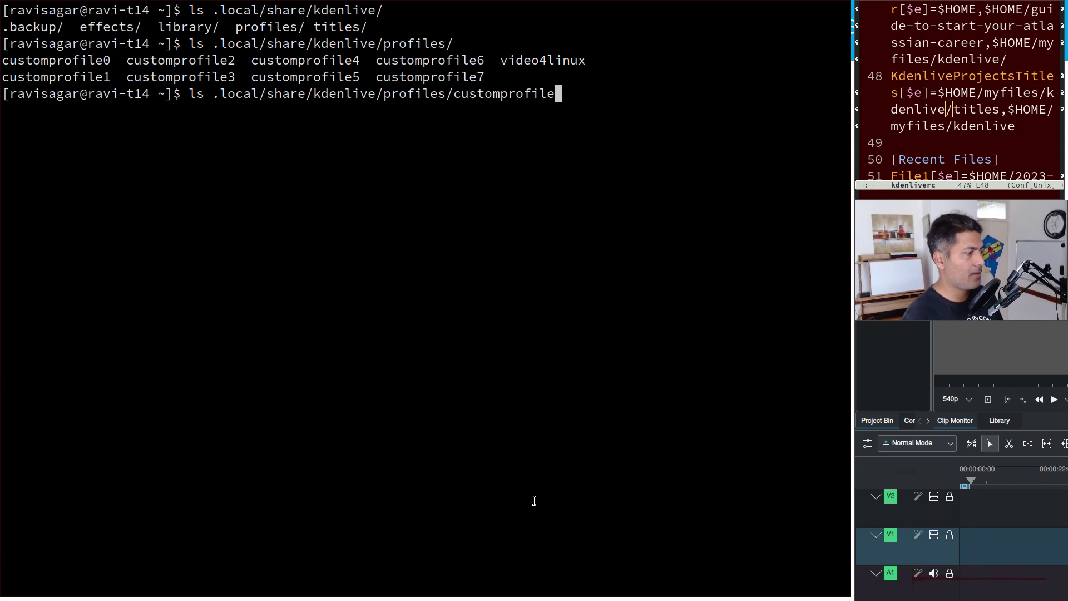
# View customprofile7 with less, showing Full HD Short at 1080×1920, 25 fps.
pyautogui.write('7')
pyautogui.hotkey('ctrl', 'a')
pyautogui.press('Right')
pyautogui.press('Right')
pyautogui.press('BackSpace')
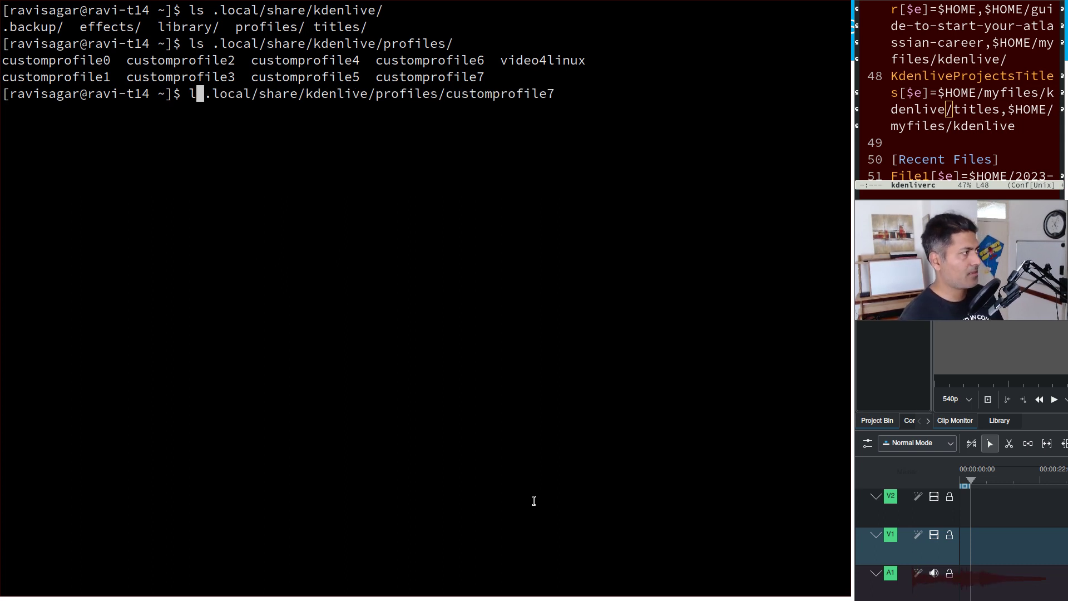
pyautogui.write('ess')
pyautogui.press('Return')
pyautogui.hotkey('ctrl', '+')
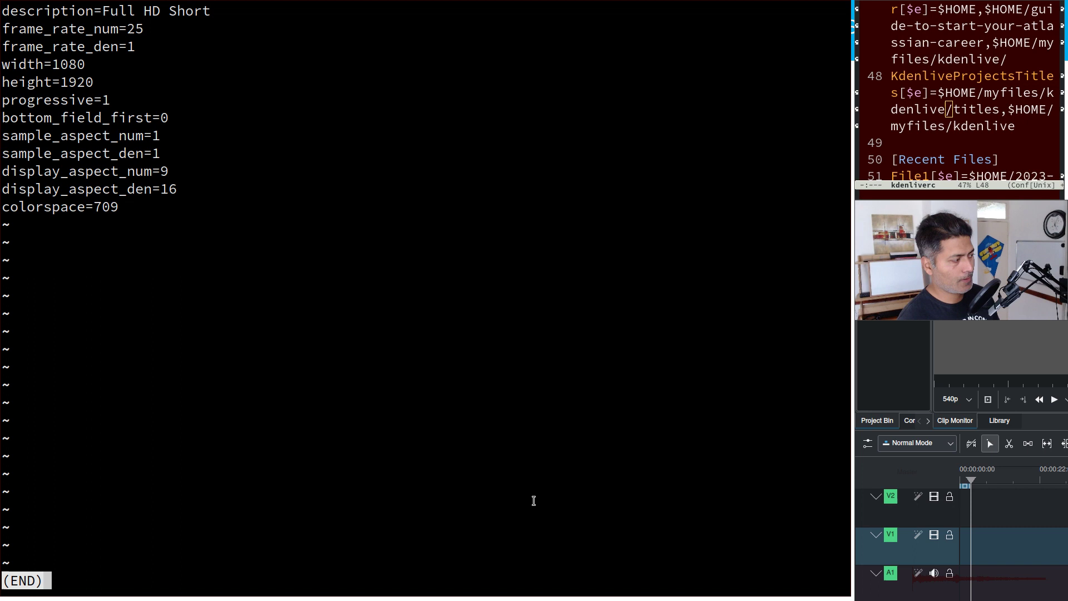
pyautogui.hotkey('ctrl', '+')
pyautogui.hotkey('ctrl', '+')
pyautogui.hotkey('ctrl', '+')
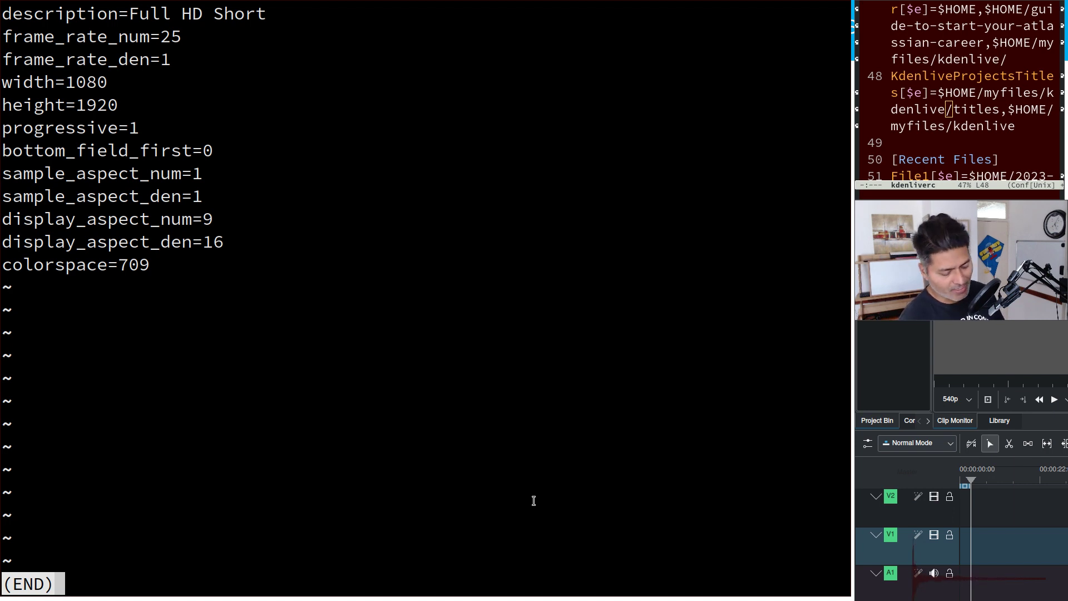
pyautogui.press('super+h')
pyautogui.press('super+h')
pyautogui.press('super+h')
pyautogui.press('super+h')
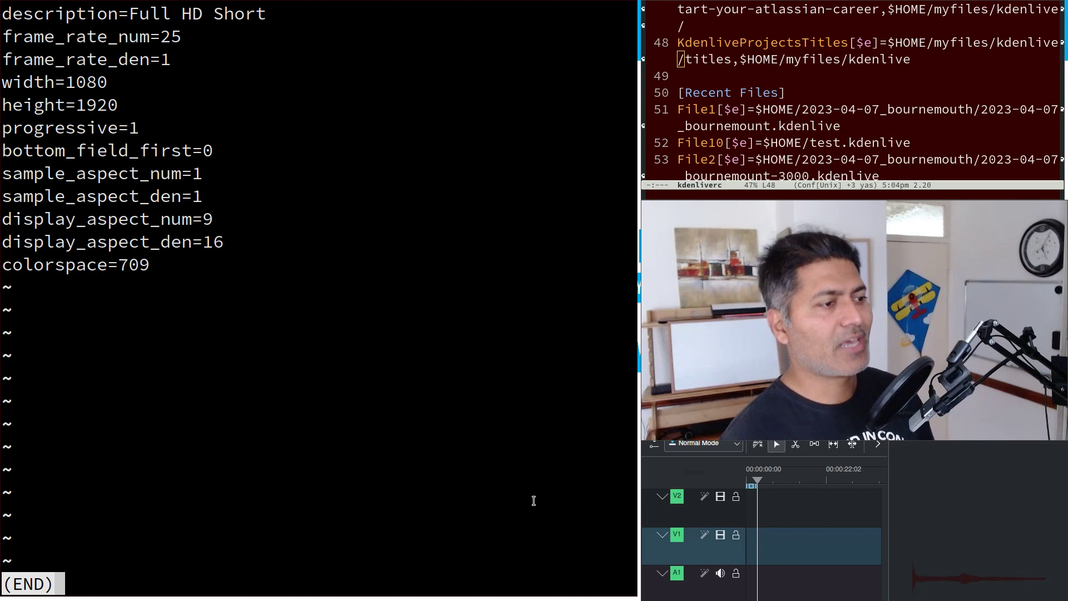